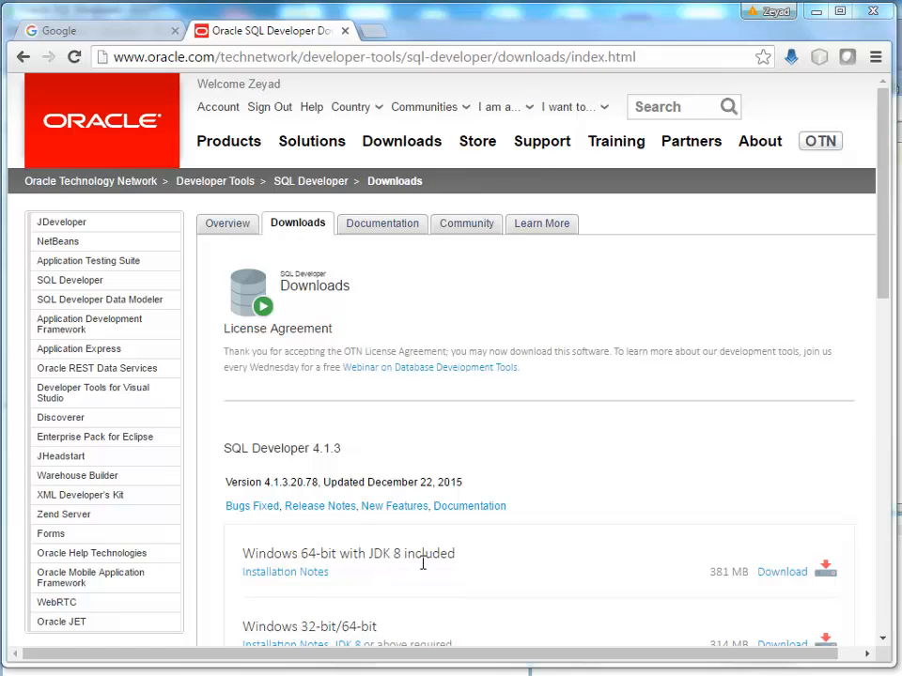
Download the Windows 64-bit SQL Developer 4.1.3 package with JDK 8 included, signing in to the Oracle account with the prefilled credentials
left_click(775, 581)
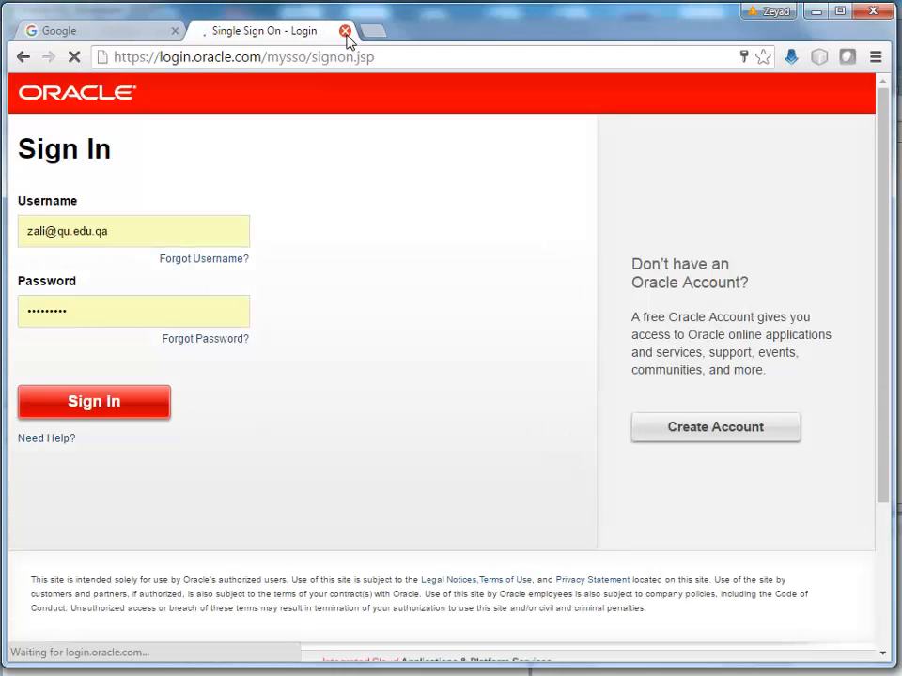
left_click(156, 404)
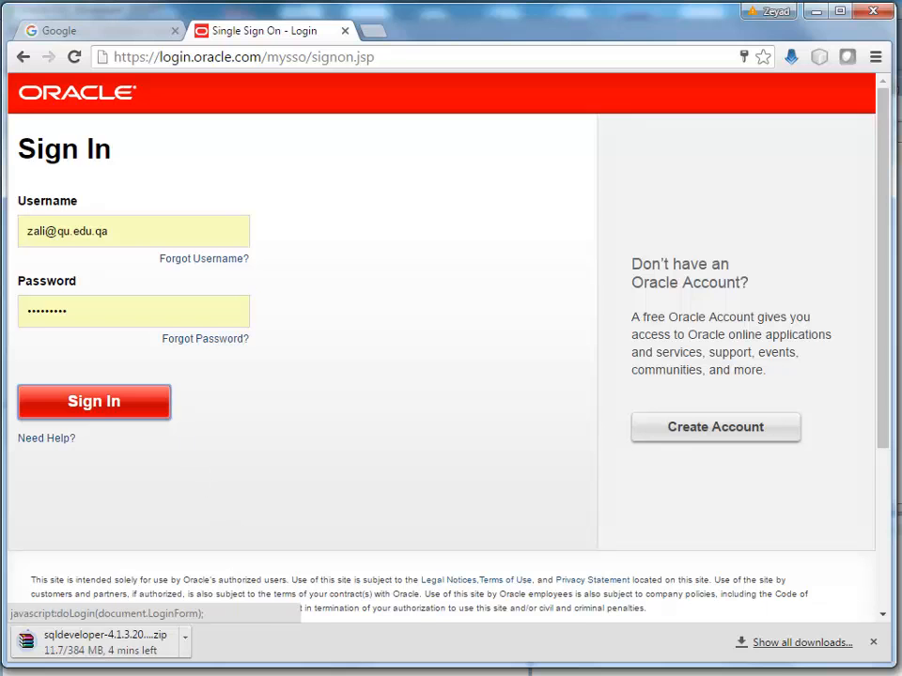
Switch to Oracle SQL Developer, reduce its window from full screen, and open the form for a new database connection
left_click(450, 674)
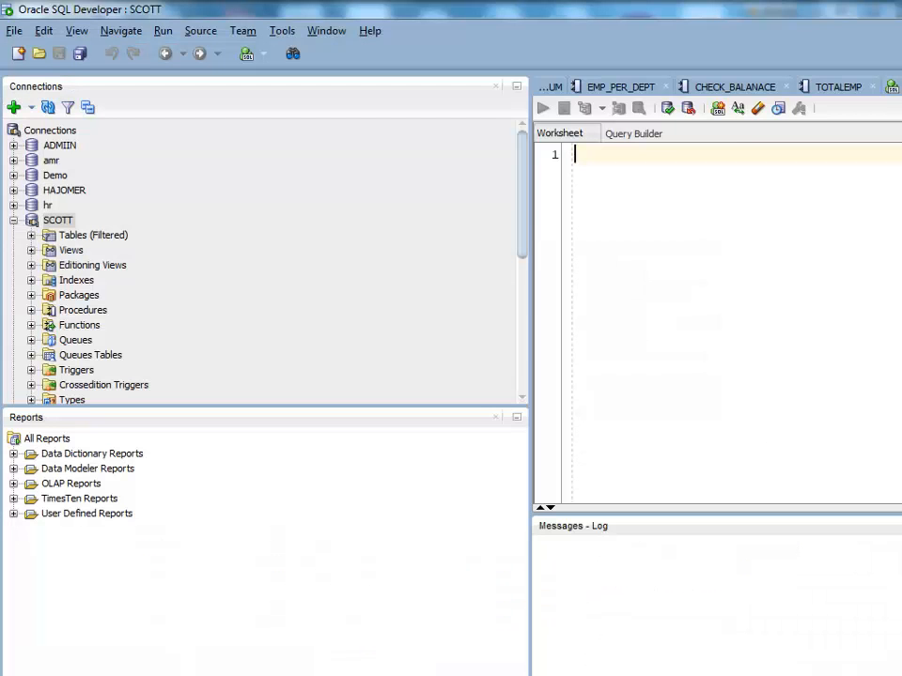
key("super+Down")
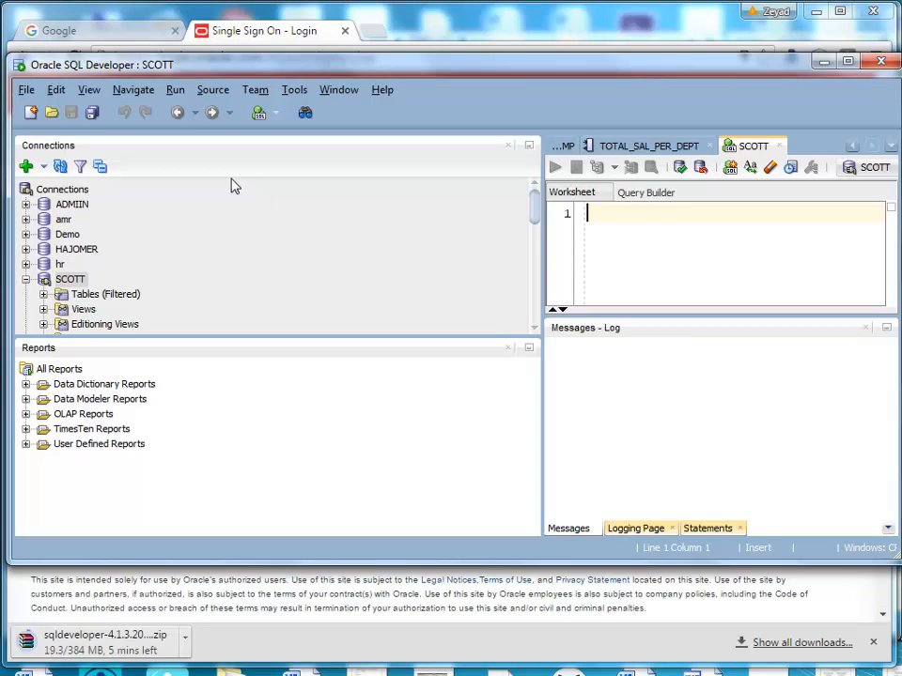
left_click(27, 167)
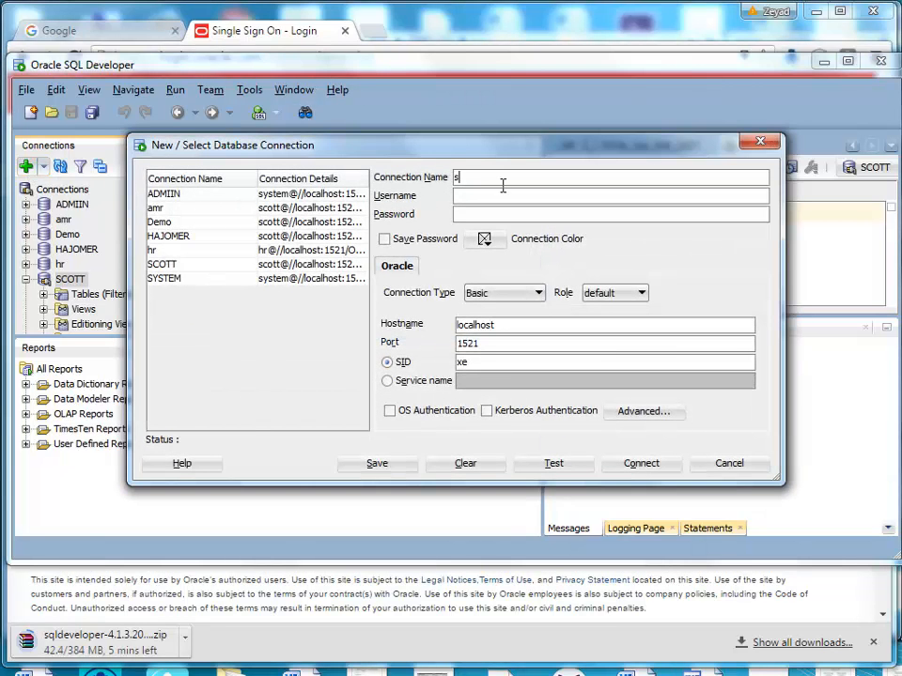
Name the connection DemoTest, enter scott as the username, fill in the account password and have the password saved
key("BackSpace")
key("BackSpace")
key("BackSpace")
type("DemoTest")
type("scott")
key("Tab")
type("tiger")
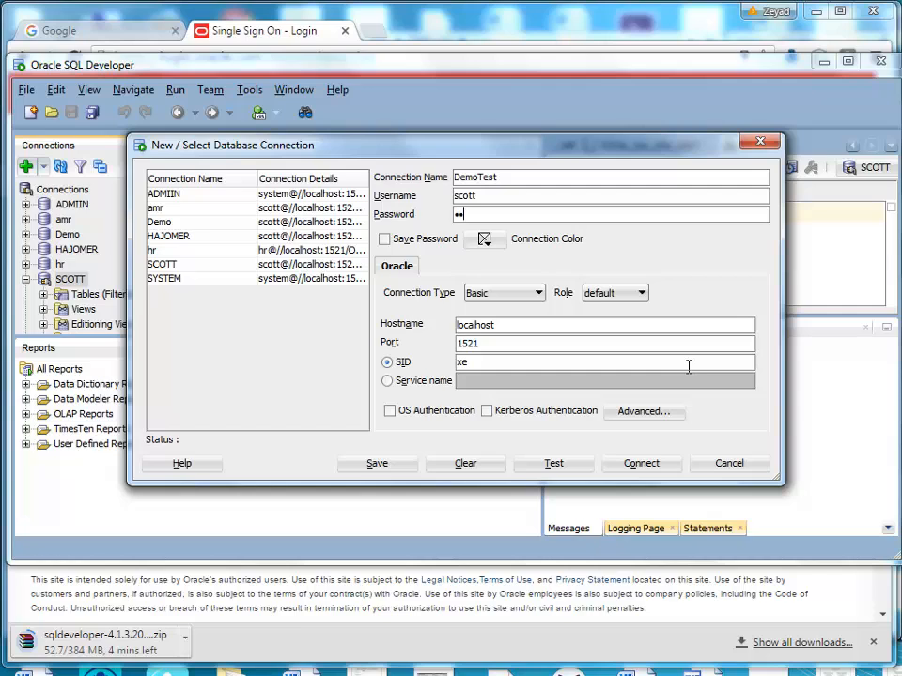
left_click(428, 241)
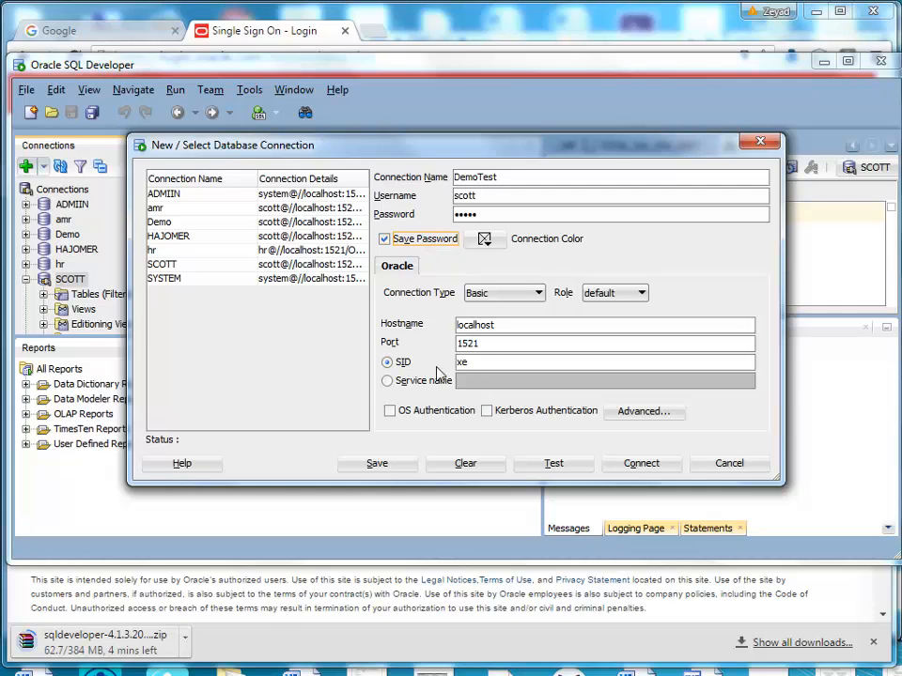
Set the SID to ORCL, test the DemoTest connection and connect to the database
left_click_drag(476, 364, 457, 365)
key("BackSpace")
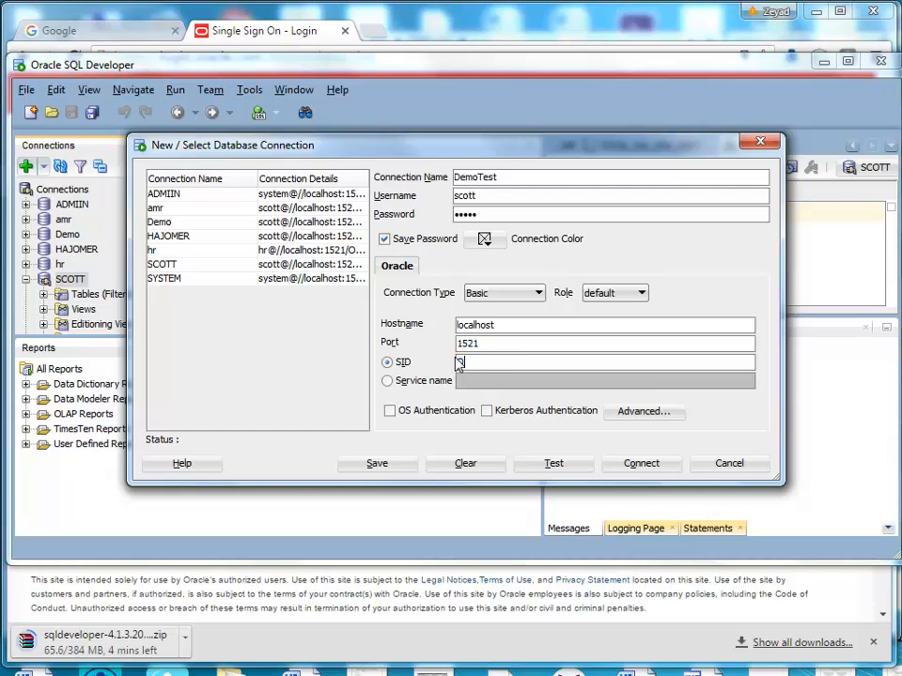
type("ORCL")
left_click(551, 463)
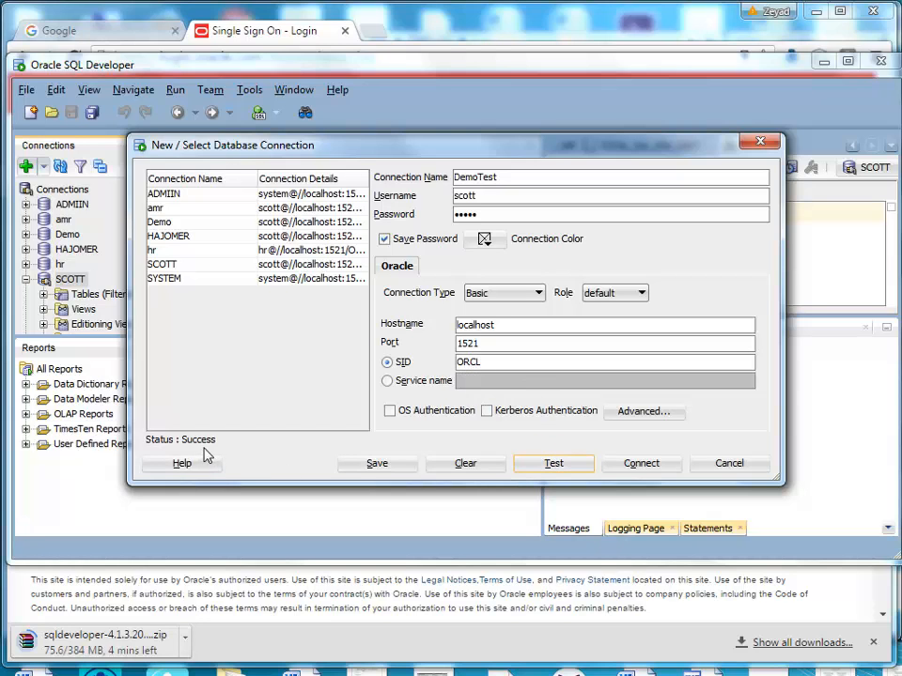
left_click(639, 463)
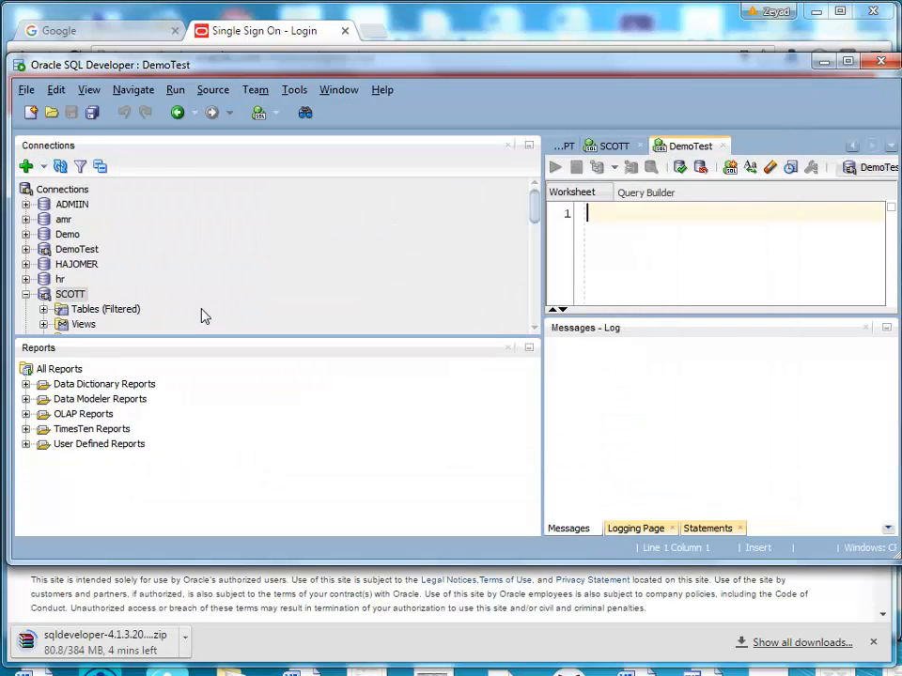
Expand the tables under the SCOTT connection and open the EMP table
scroll(201, 311, "down", 1)
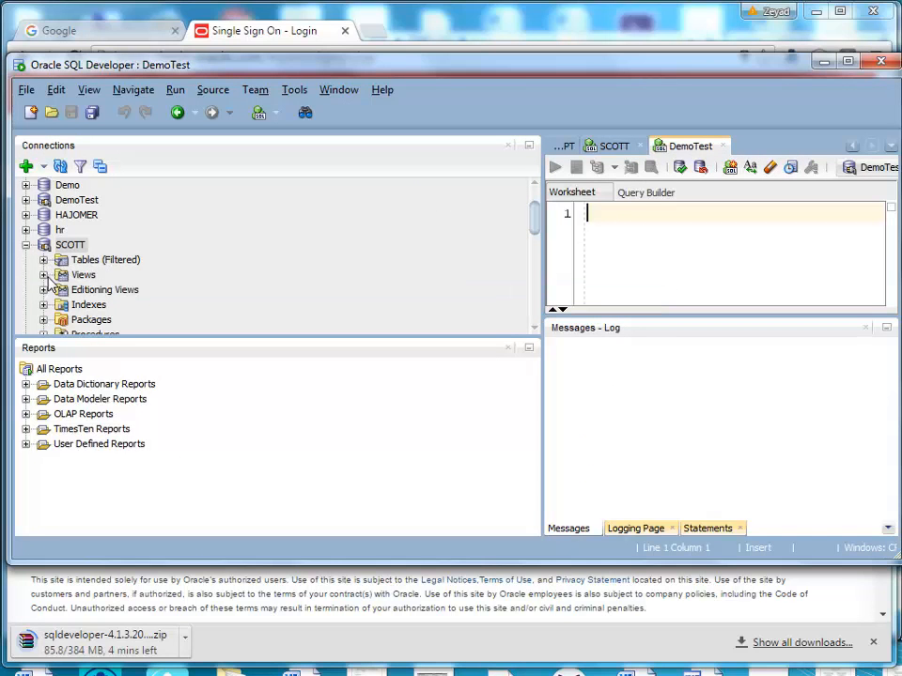
scroll(50, 282, "down", 1)
scroll(50, 283, "down", 1)
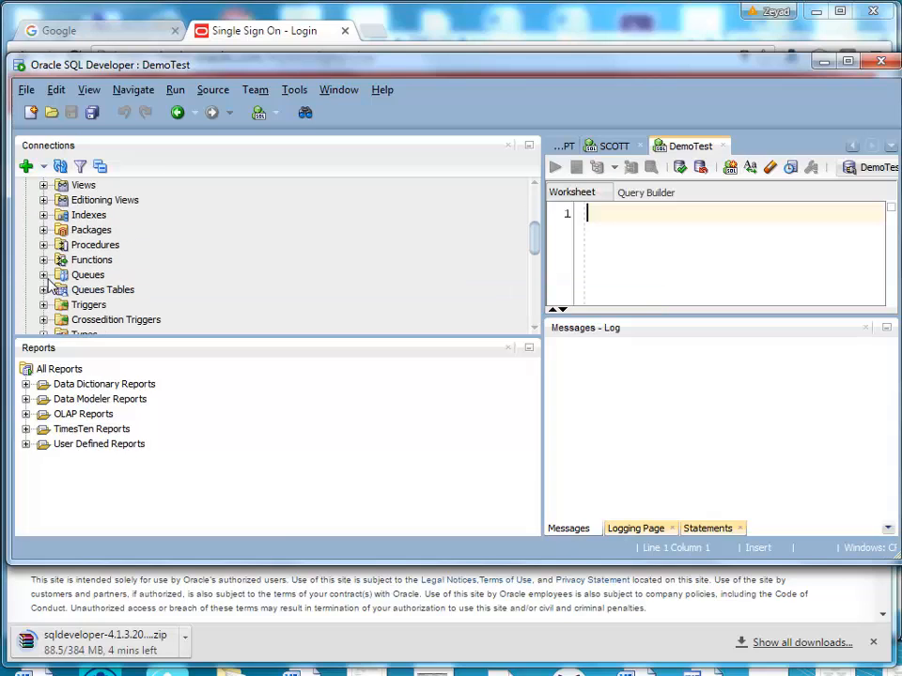
scroll(47, 283, "up", 1)
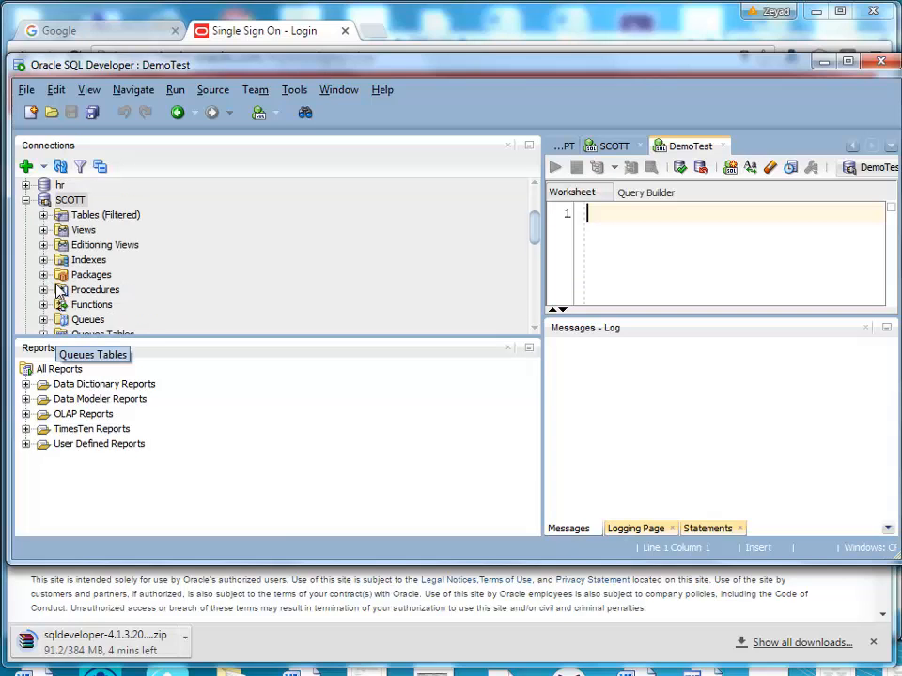
left_click(43, 215)
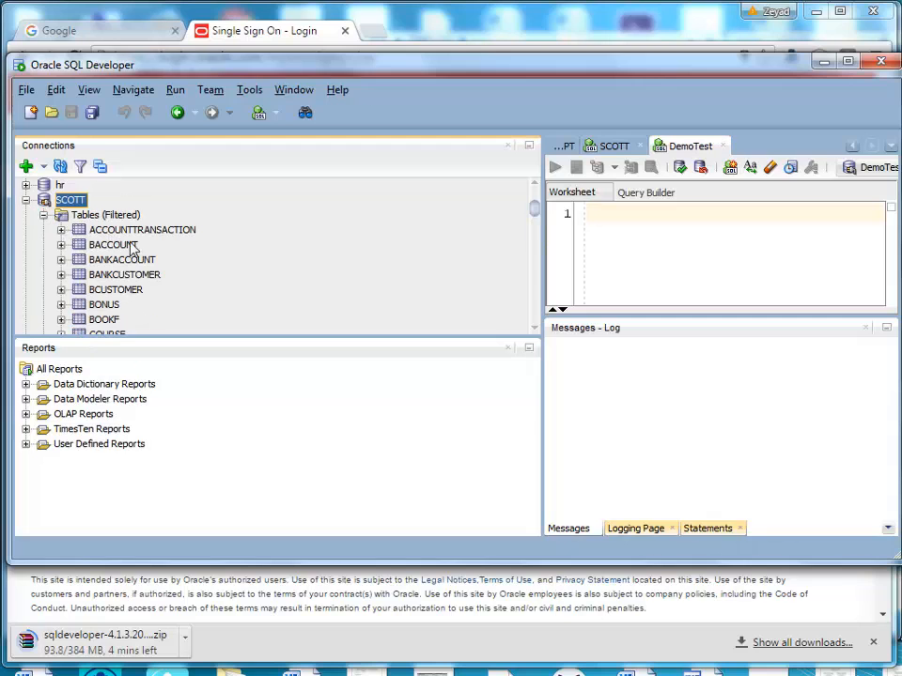
scroll(158, 261, "down", 3)
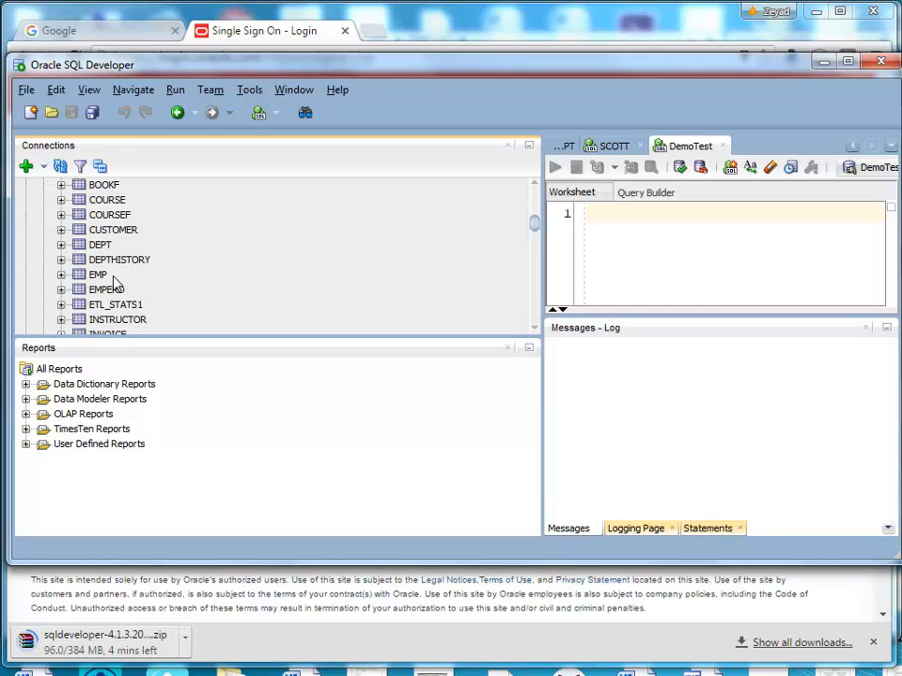
left_click(100, 274)
double_click(100, 275)
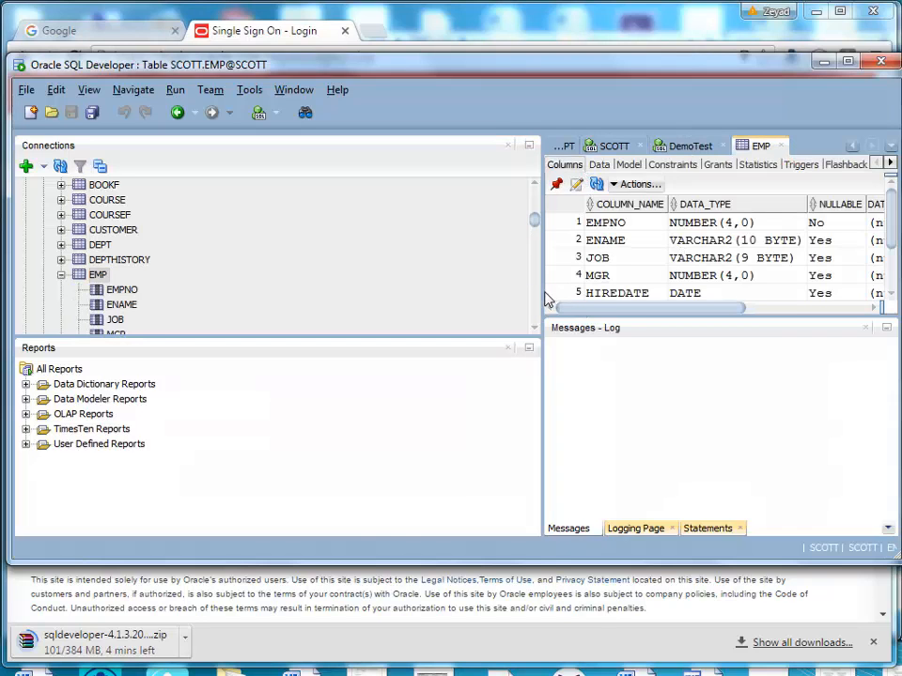
Enlarge the area showing the EMP table and review its data, model diagram, constraints and grants
left_click_drag(529, 288, 331, 288)
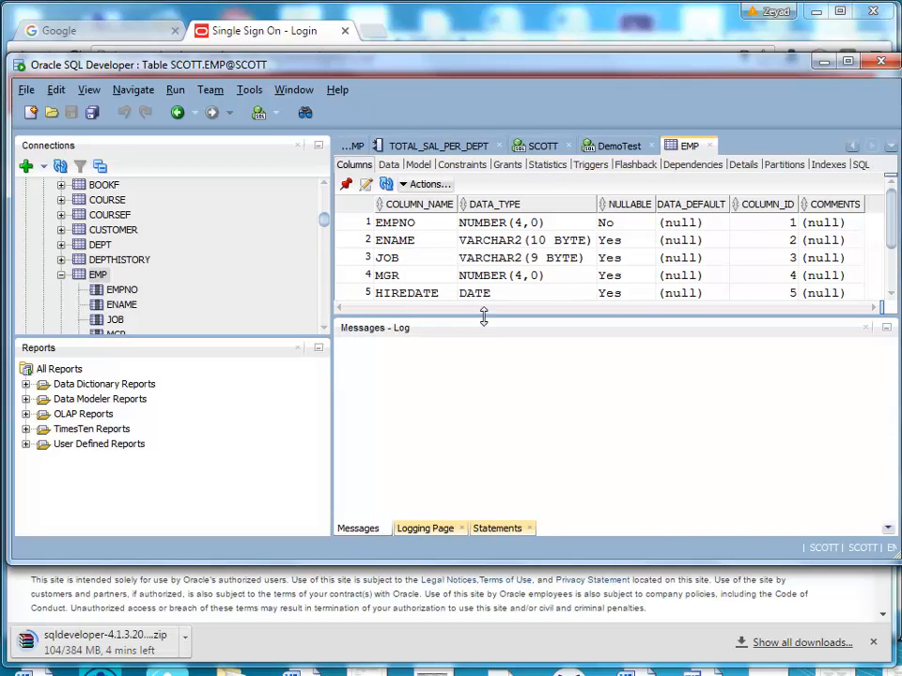
left_click_drag(487, 321, 486, 490)
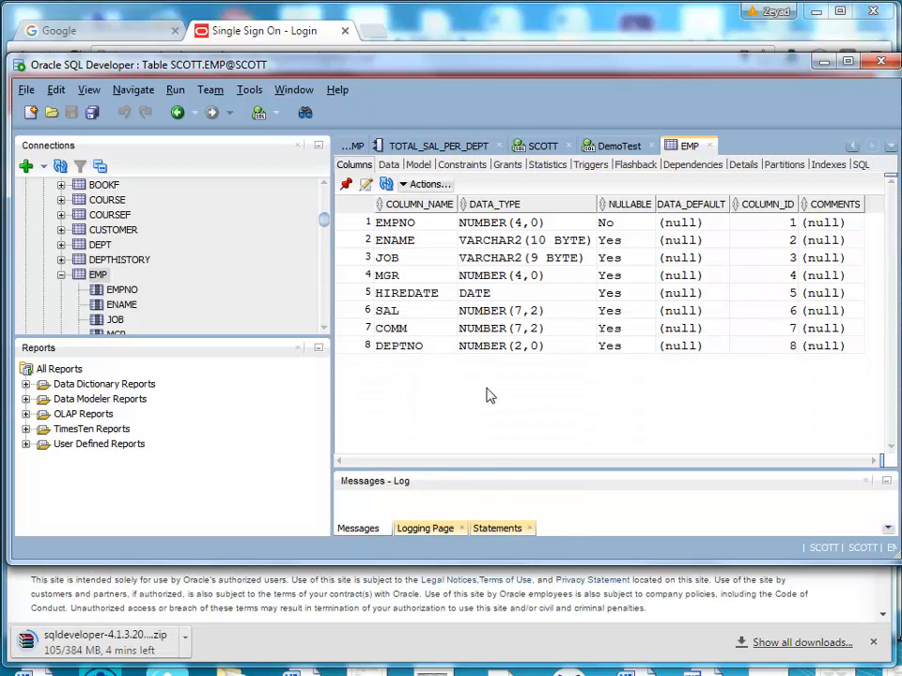
left_click(389, 166)
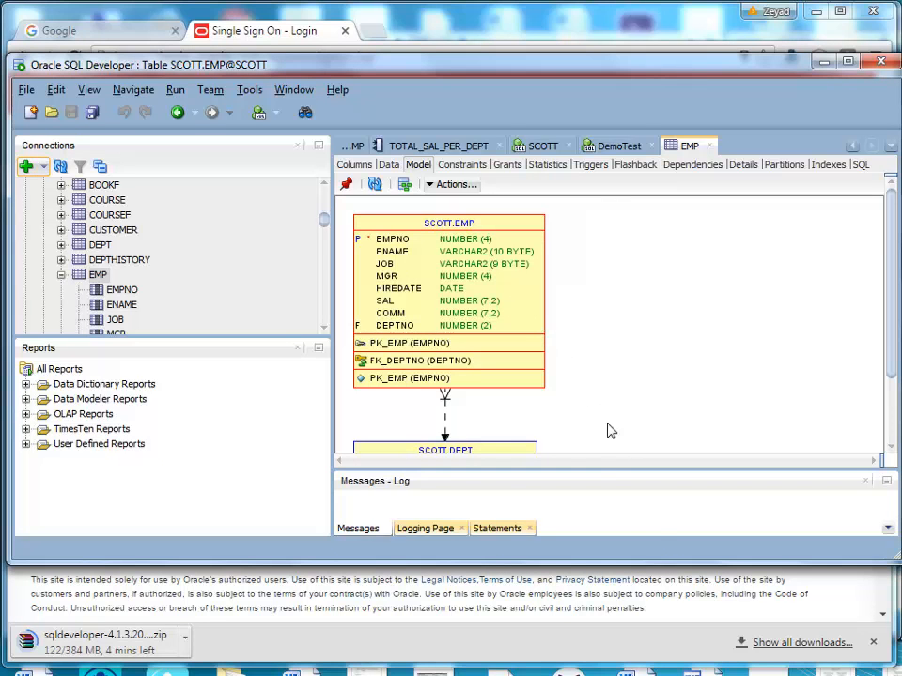
left_click_drag(677, 561, 678, 641)
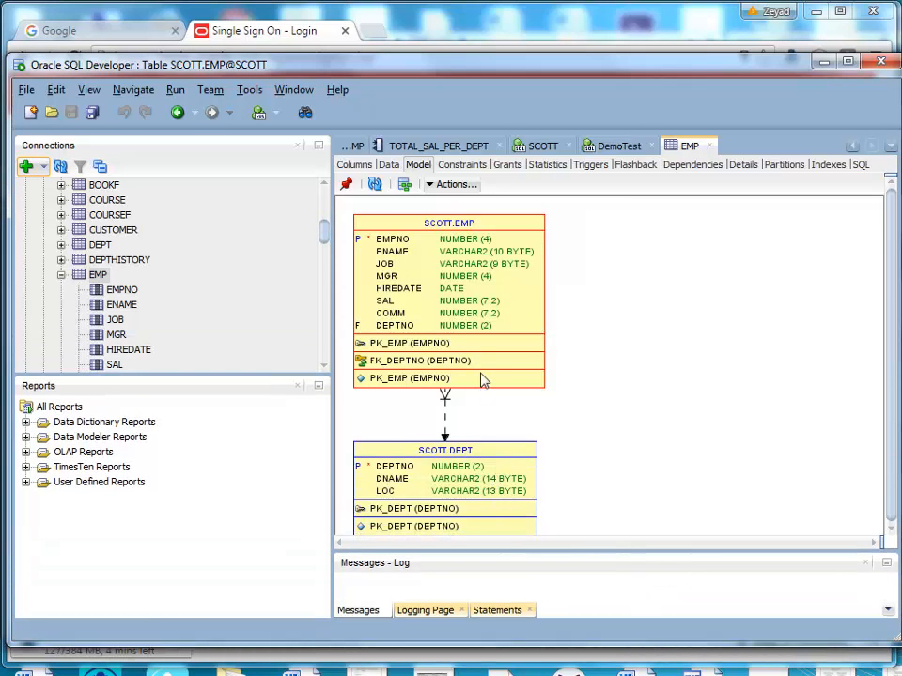
left_click(464, 165)
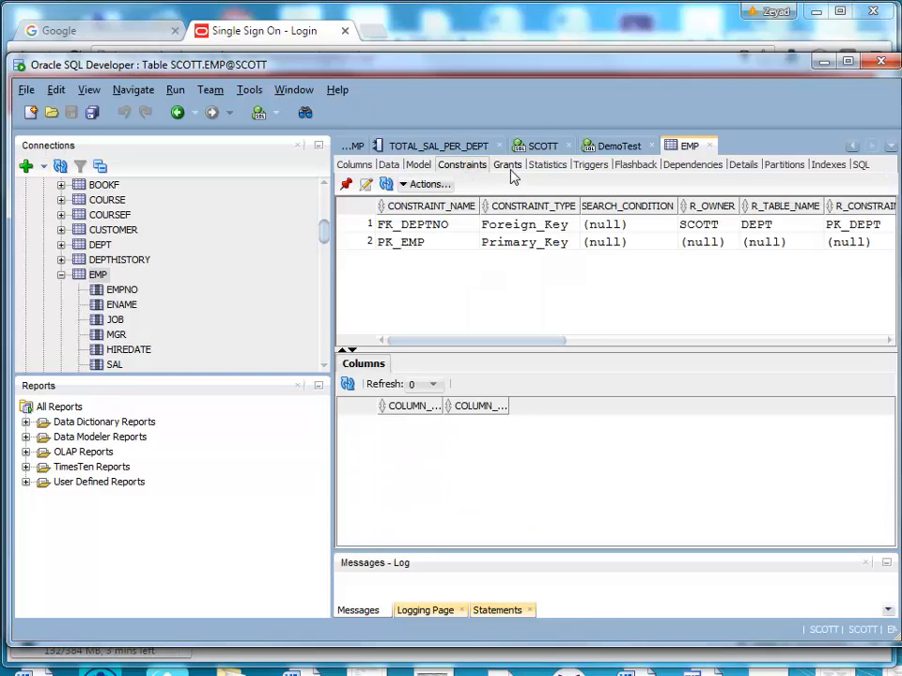
left_click(508, 167)
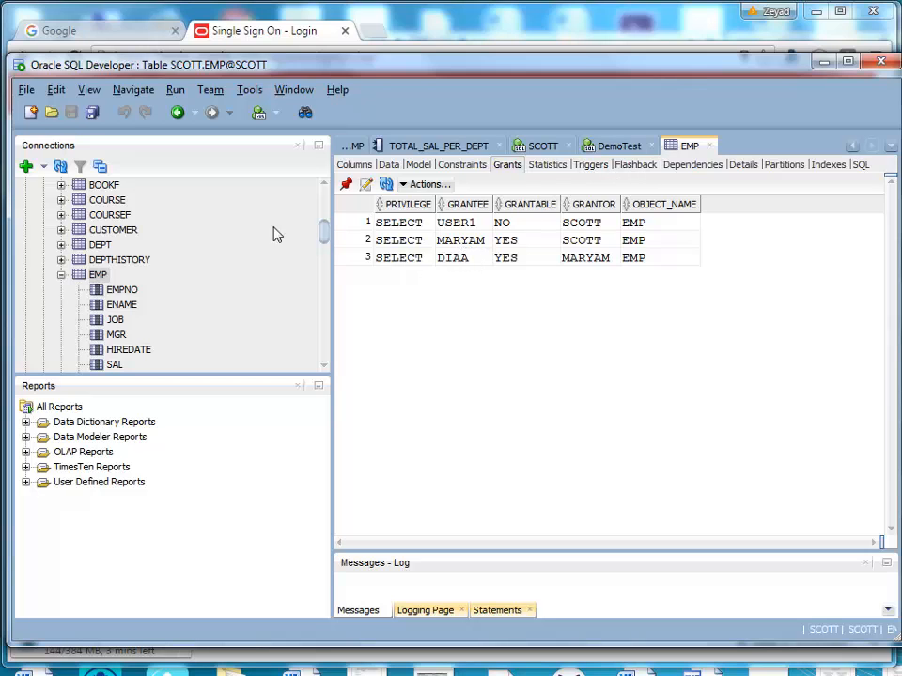
Collapse the EMP table's columns in the connection tree and browse the list of SCOTT tables
left_click(60, 274)
scroll(174, 274, "down", 2)
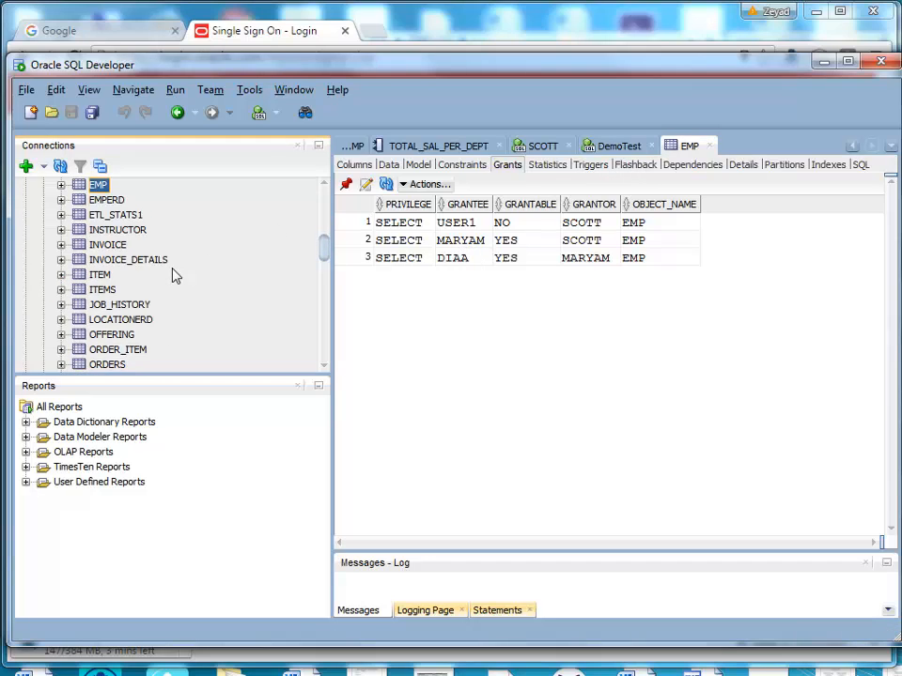
scroll(174, 275, "up", 7)
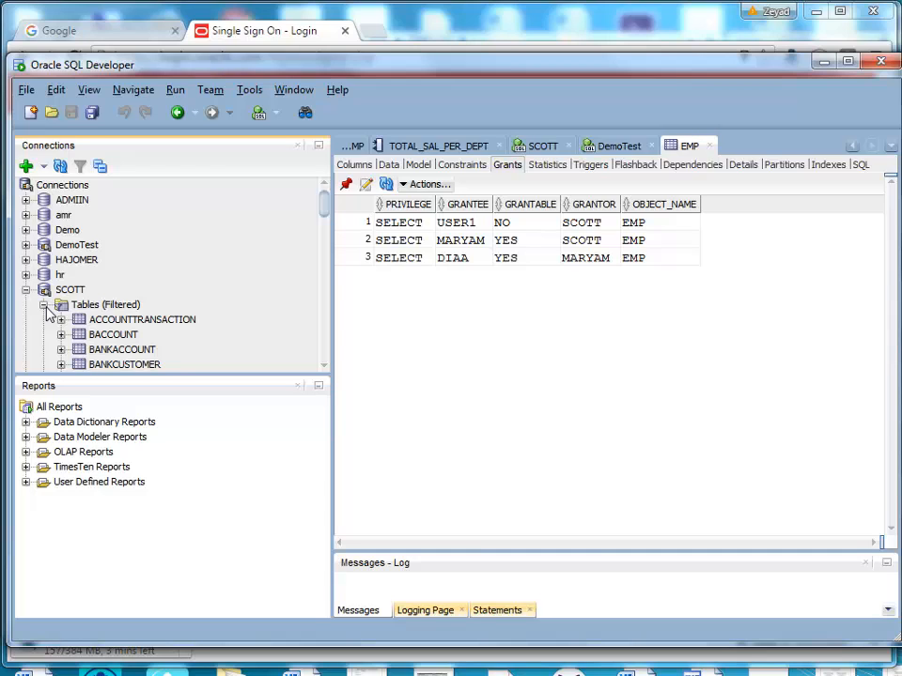
Open a new SQL worksheet that uses the DemoTest connection
left_click(260, 114)
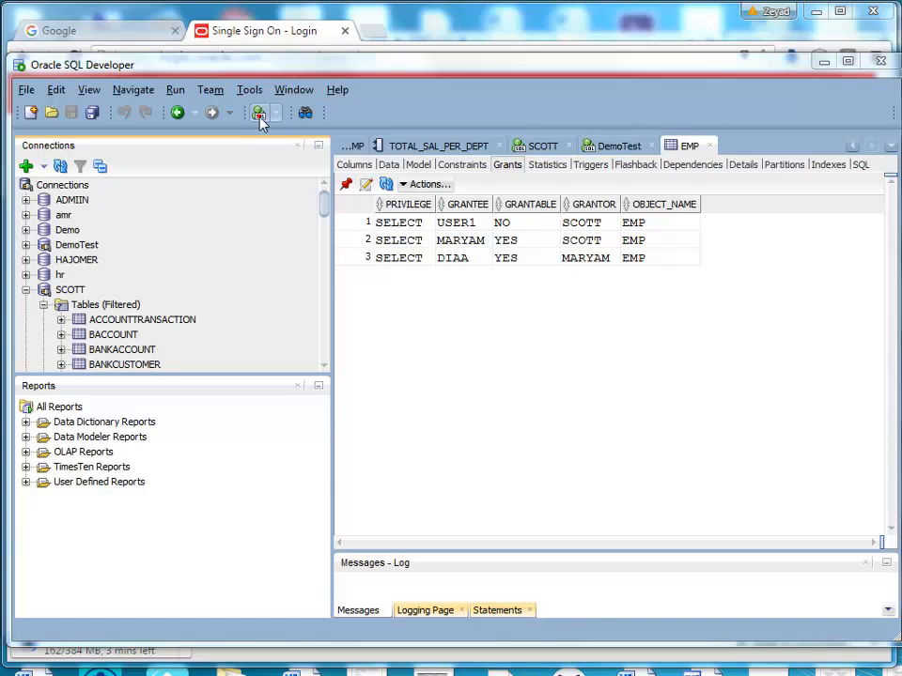
left_click(425, 354)
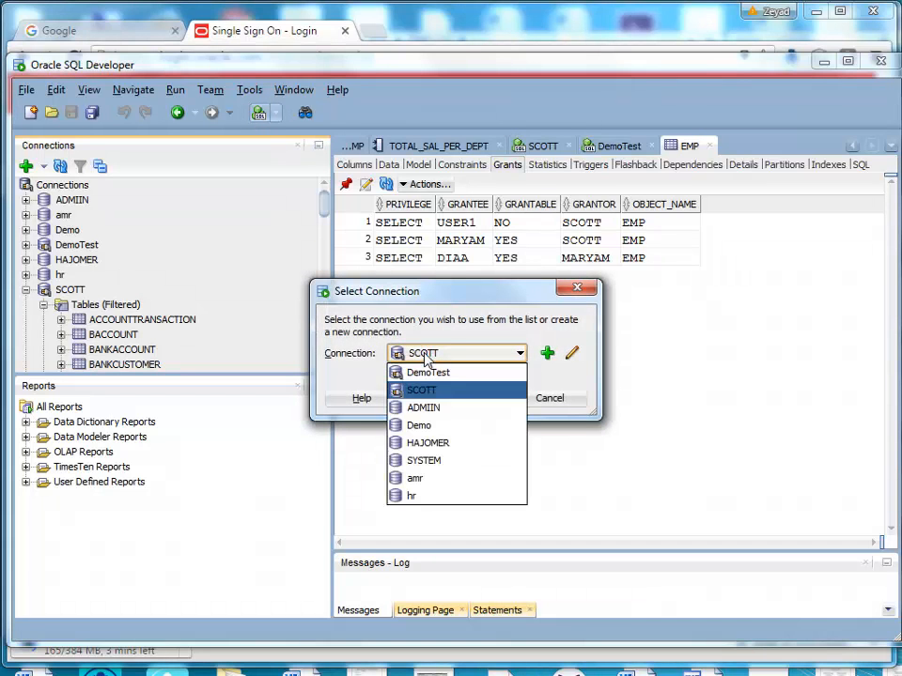
left_click(458, 375)
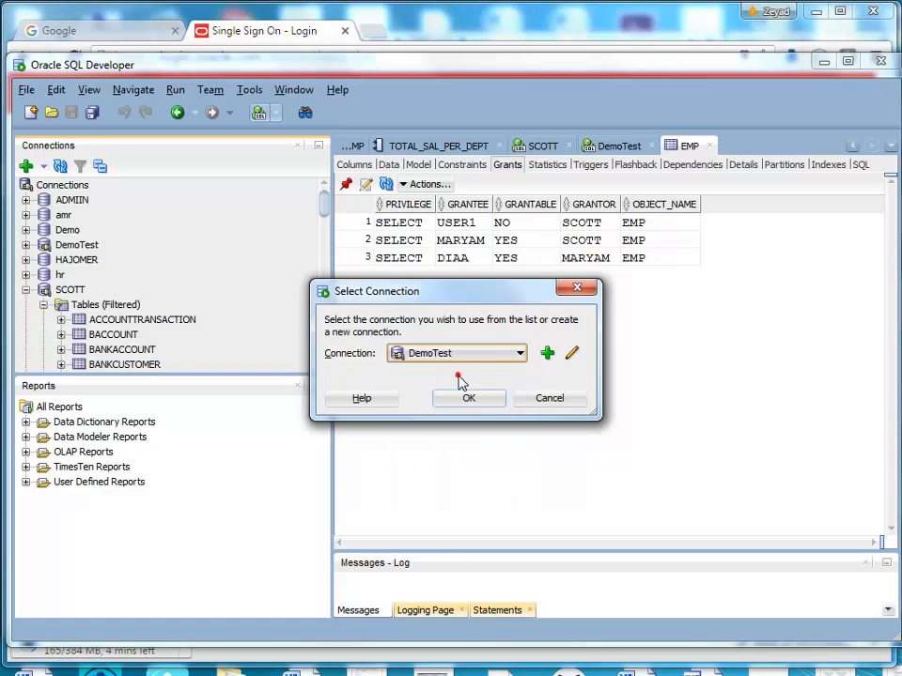
left_click(468, 398)
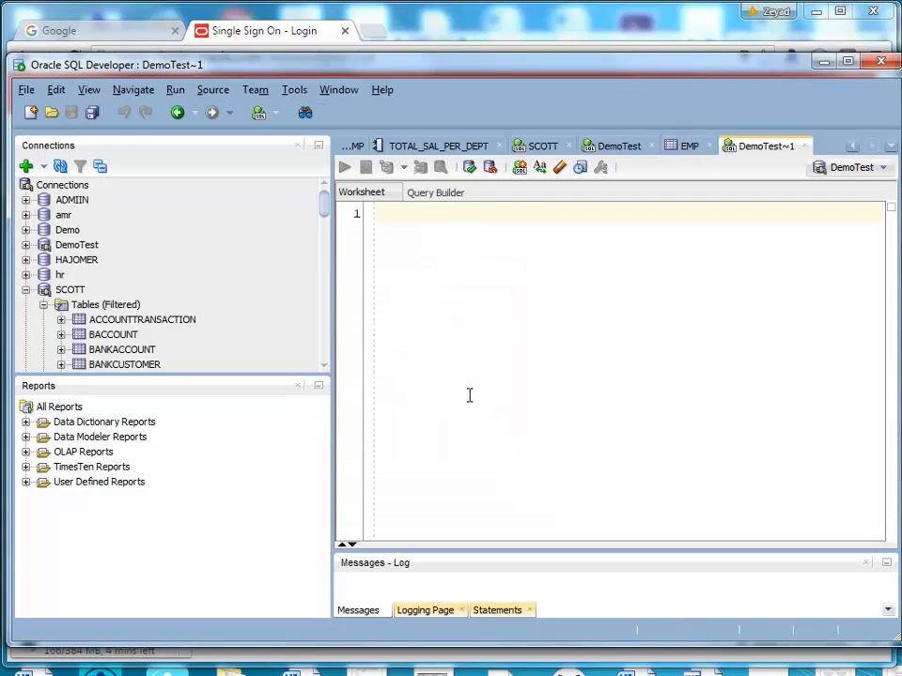
Write the query SELECT * FROM EMP; in the worksheet and run it
type("sw")
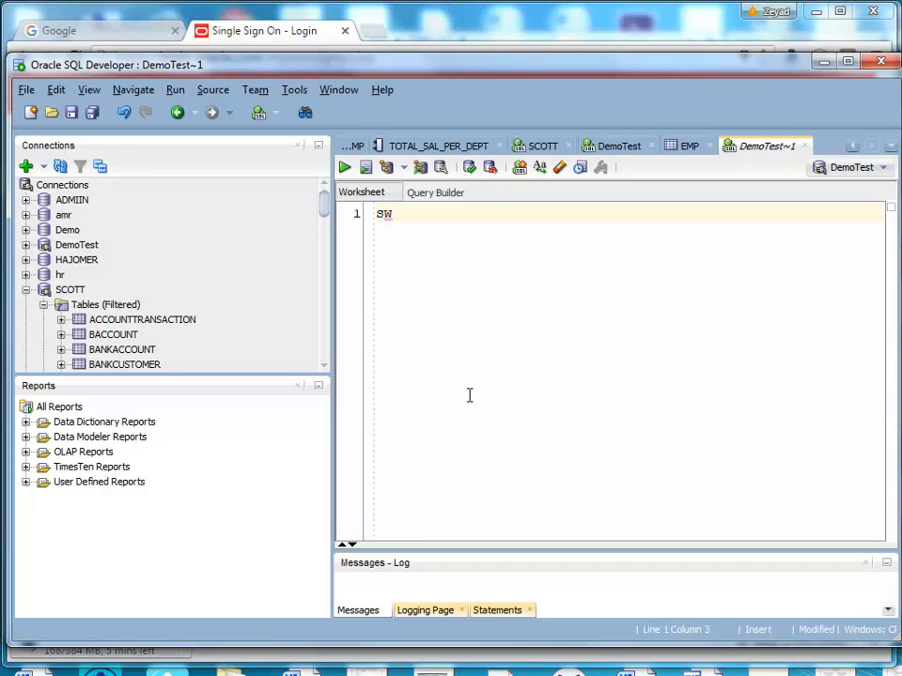
key("BackSpace")
type("elect *")
type(" FROM EM")
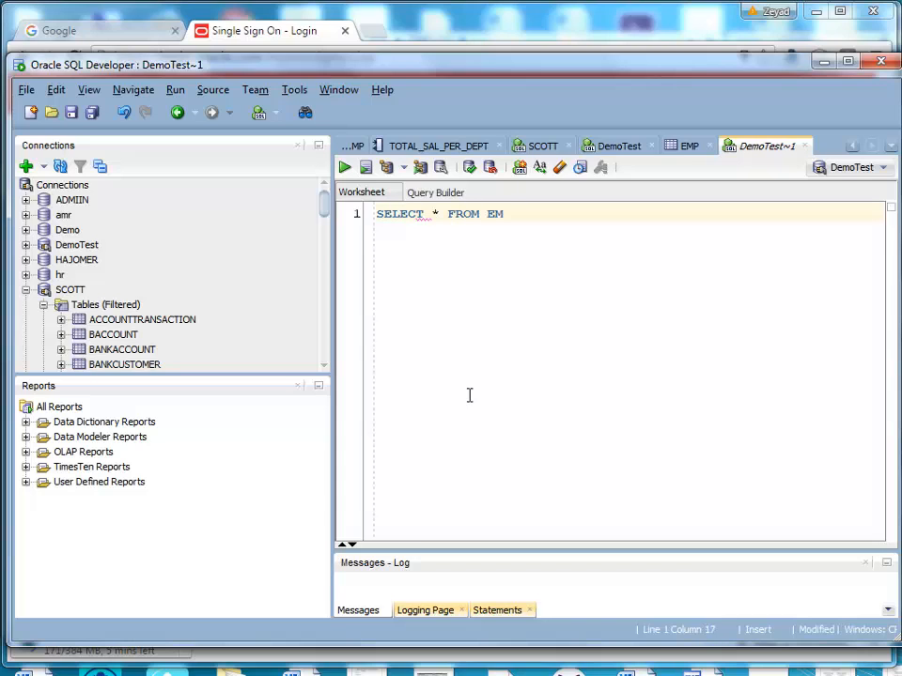
type("P;")
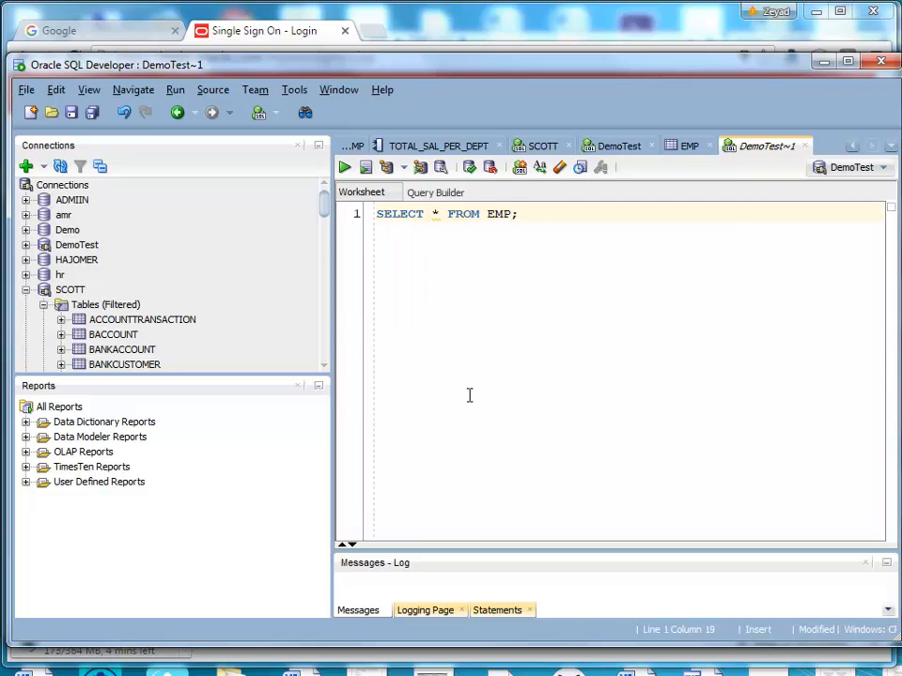
left_click(346, 169)
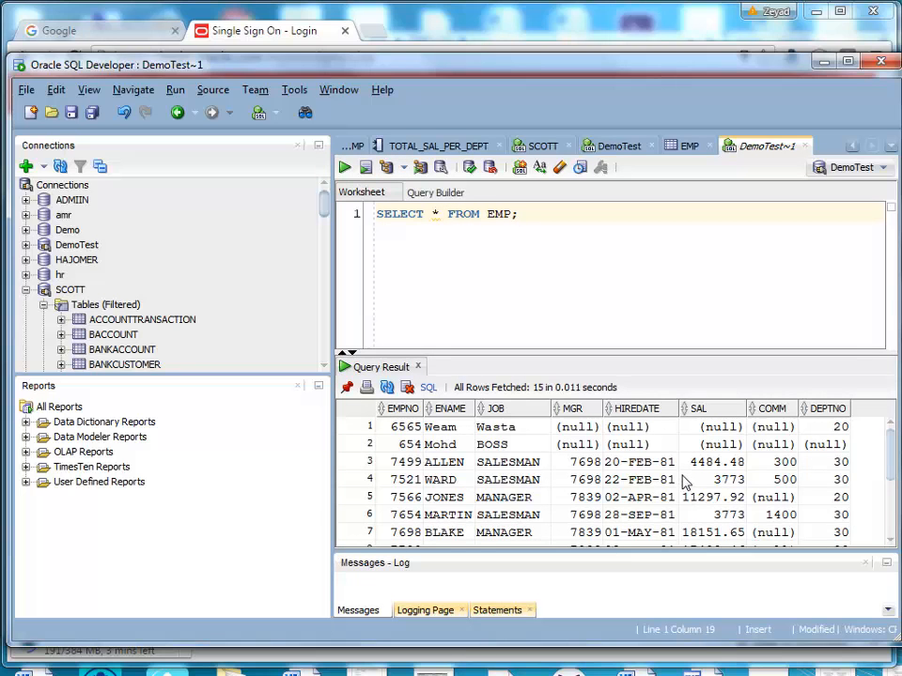
Add SELECT * FROM DEPT; on the second line and run only that statement
key("Return")
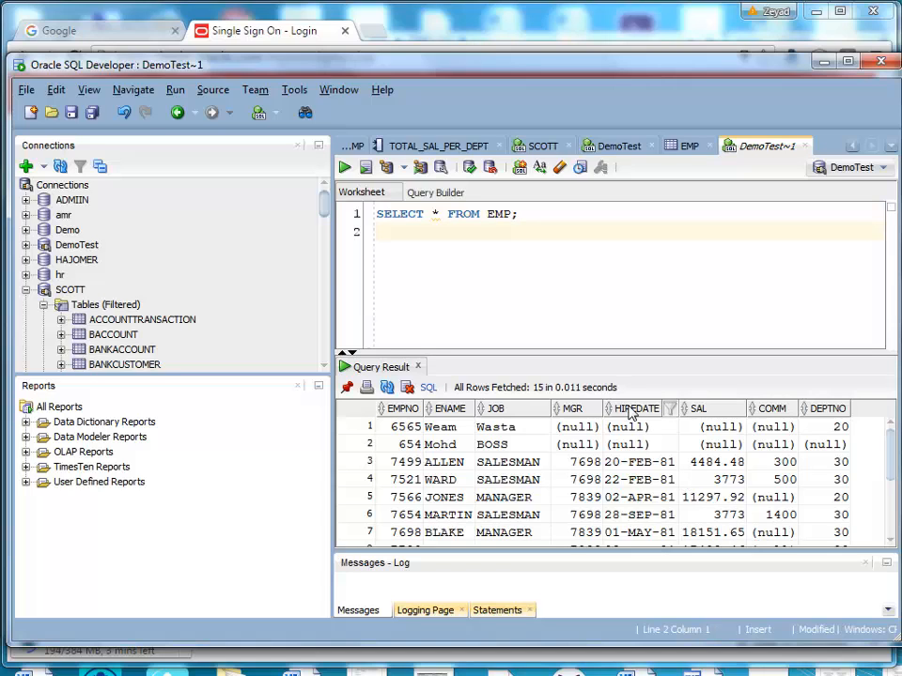
type("SELECT *")
type("FROM")
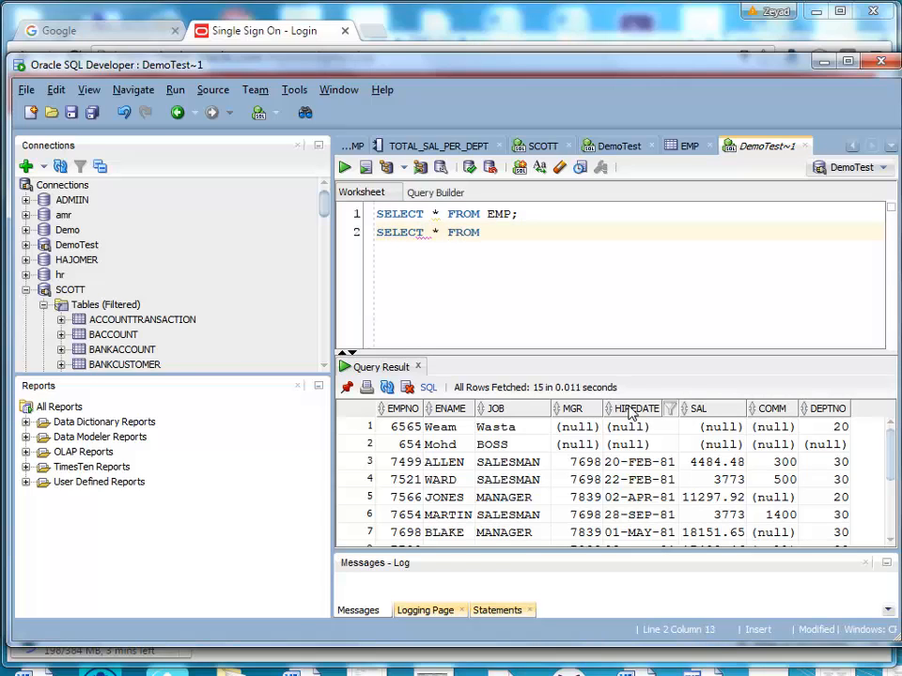
type(" DEPT;")
left_click(345, 170)
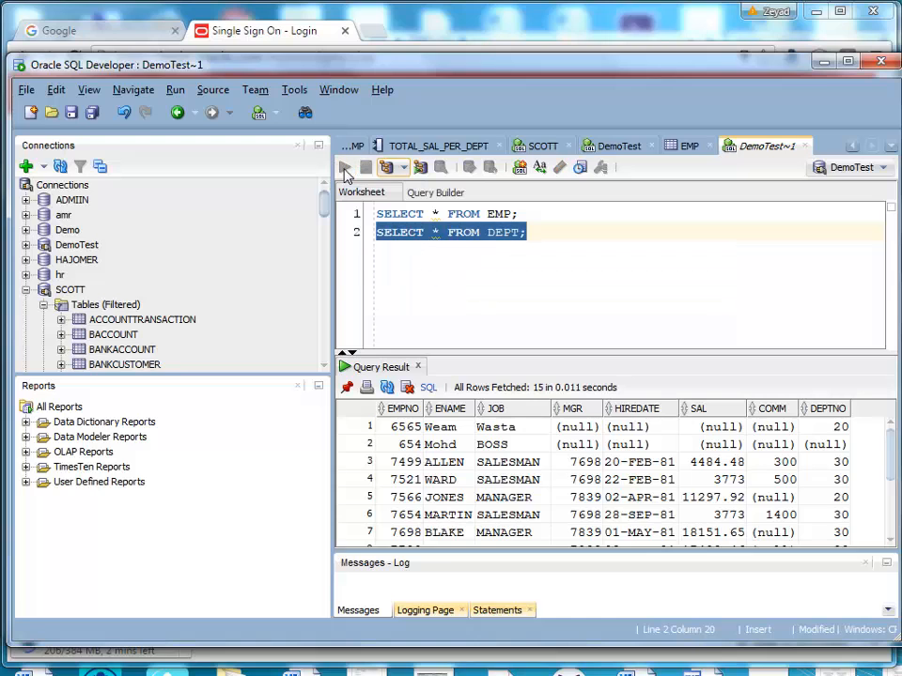
Run both SELECT statements together as a script and look through the script output
left_click(417, 213)
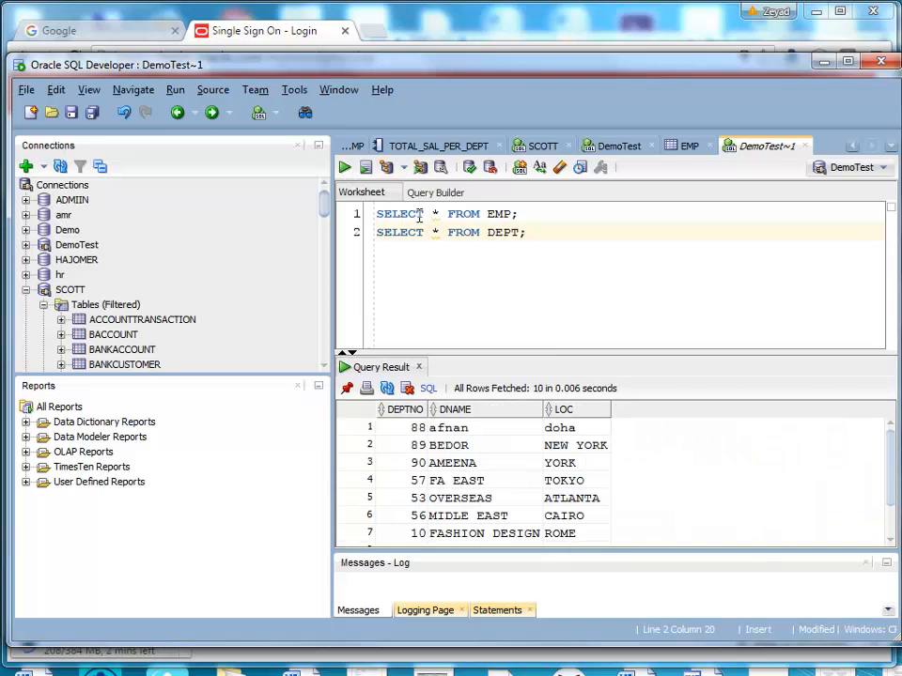
key("F5")
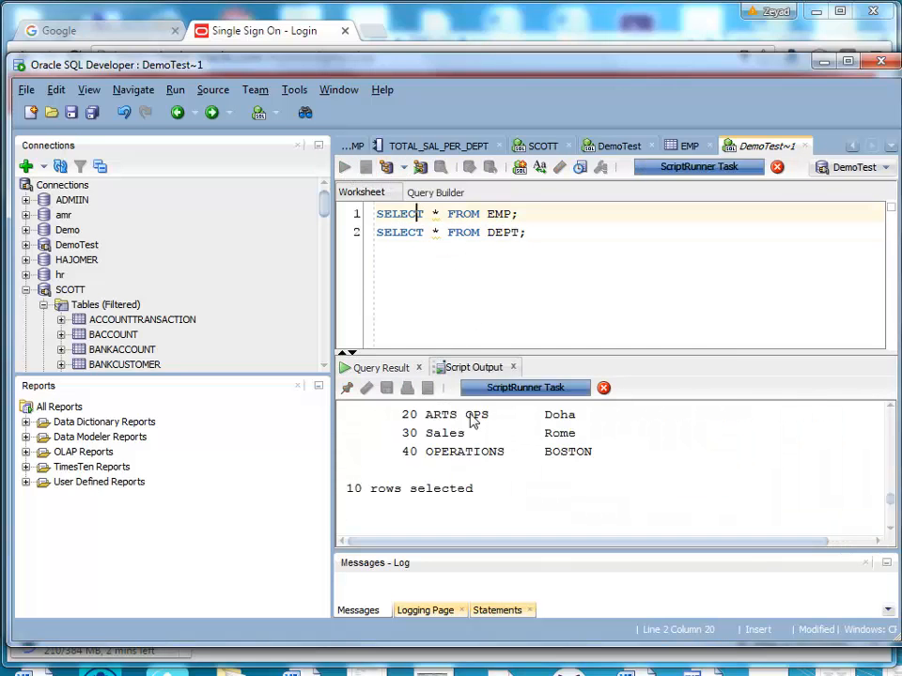
scroll(457, 479, "up", 3)
scroll(457, 479, "up", 10)
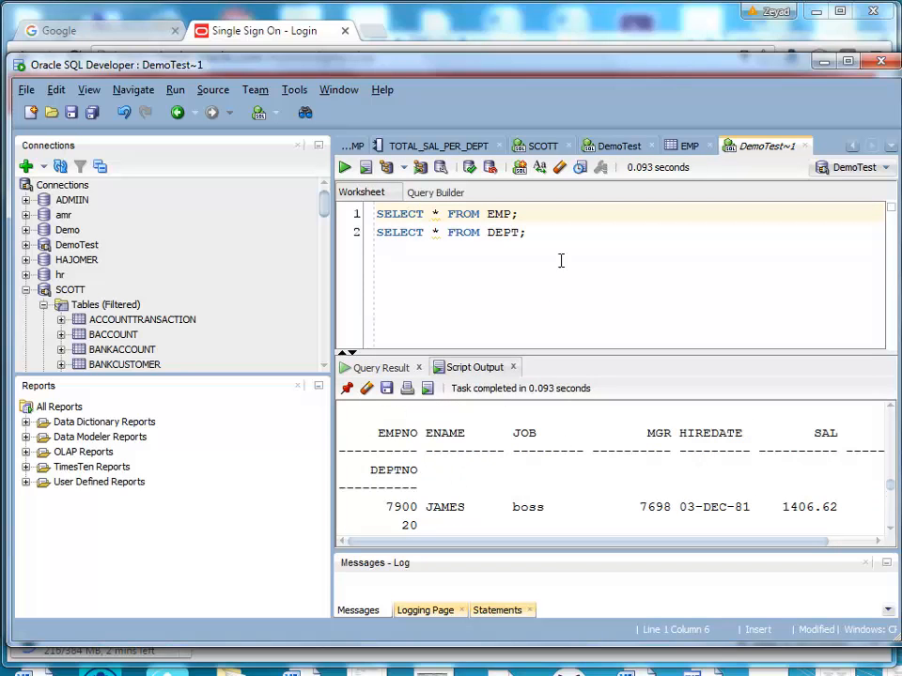
Save the worksheet as the SQL script SELECTEAMPLE in the user's folder and close it
left_click_drag(544, 237, 372, 212)
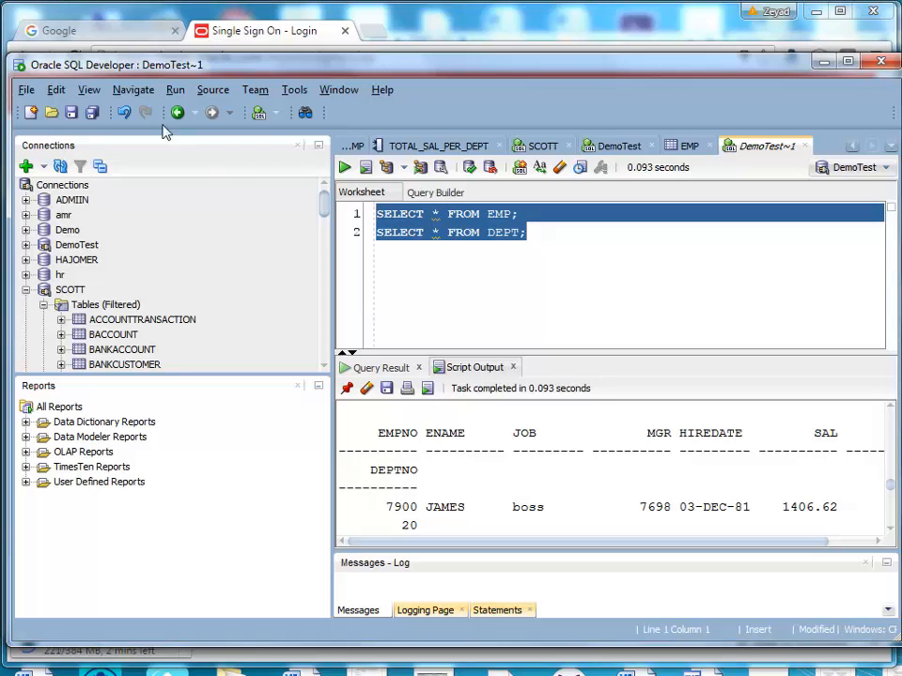
left_click(71, 113)
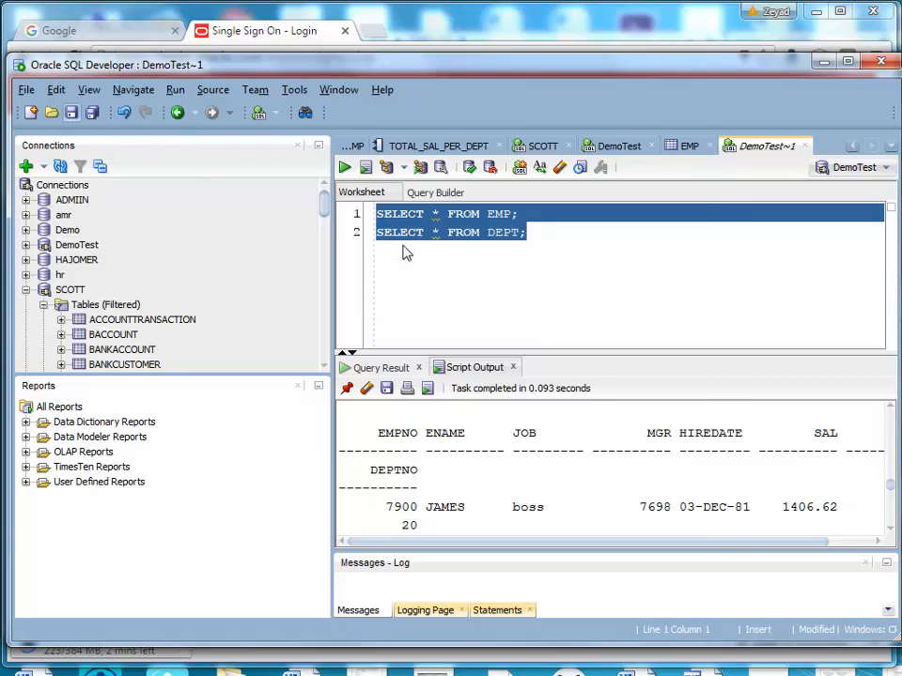
type("S")
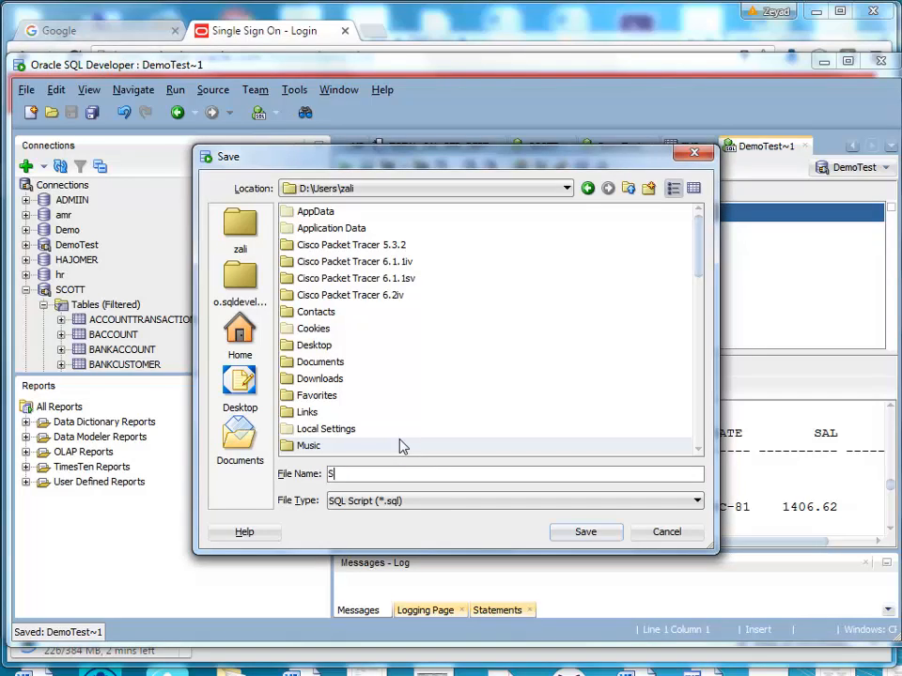
type("ELECTEAMPLE")
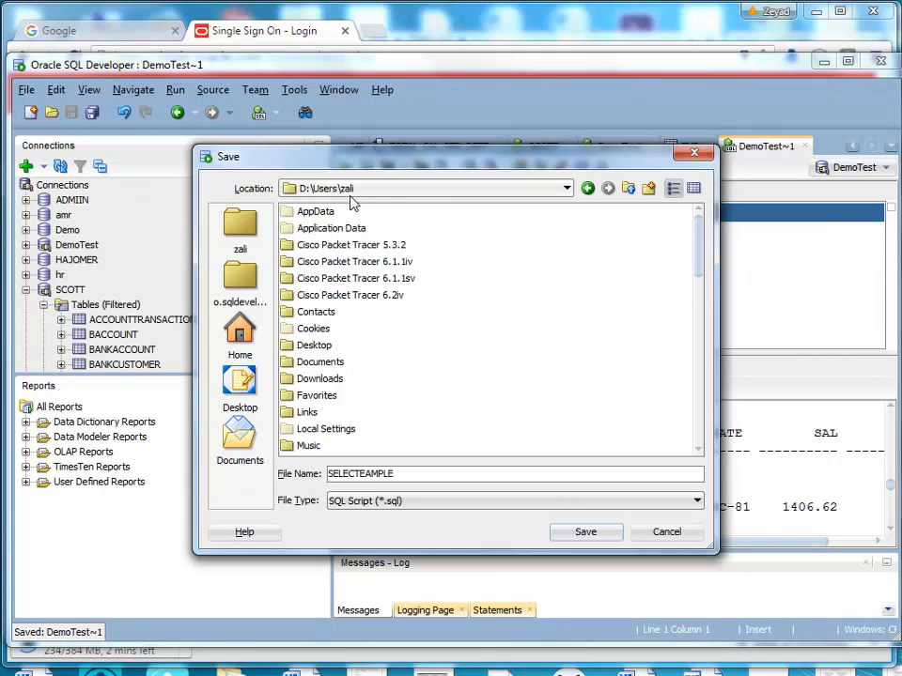
left_click(574, 532)
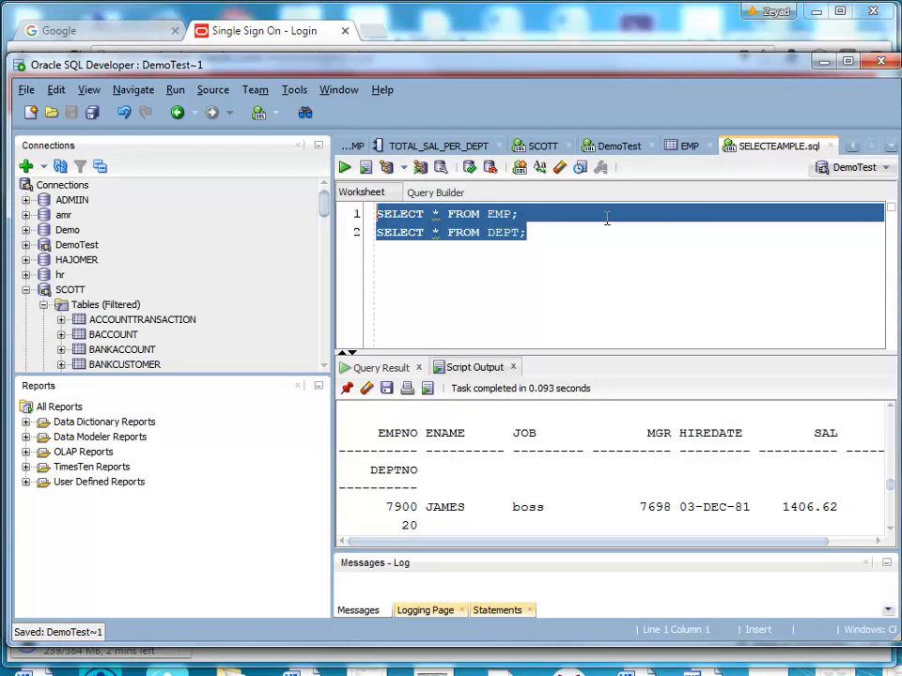
left_click(830, 146)
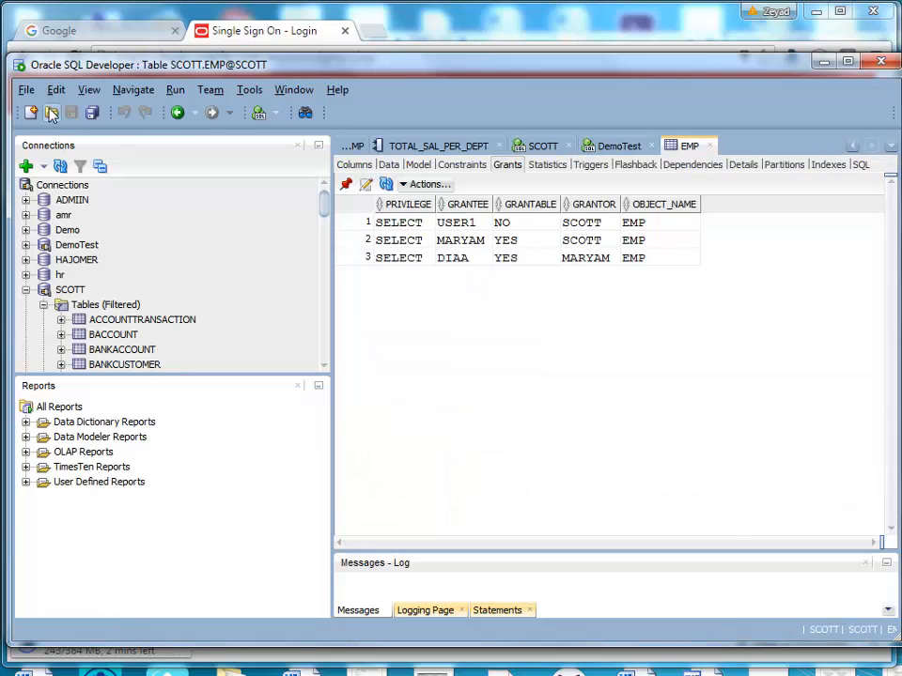
Browse the user's folder for saved SQL scripts to open, and leave the file chooser without opening one
left_click(51, 111)
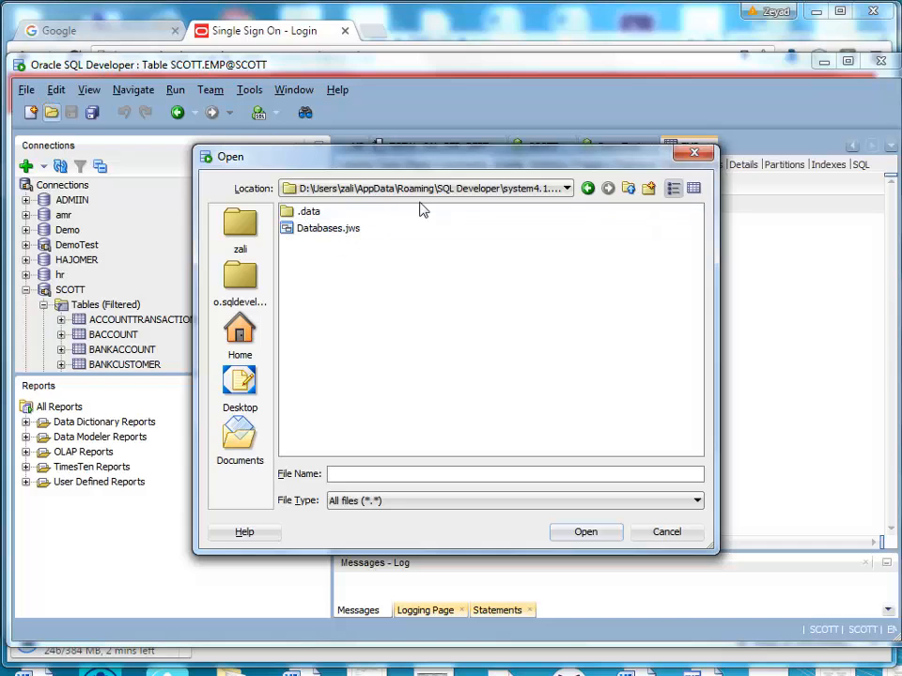
left_click(255, 232)
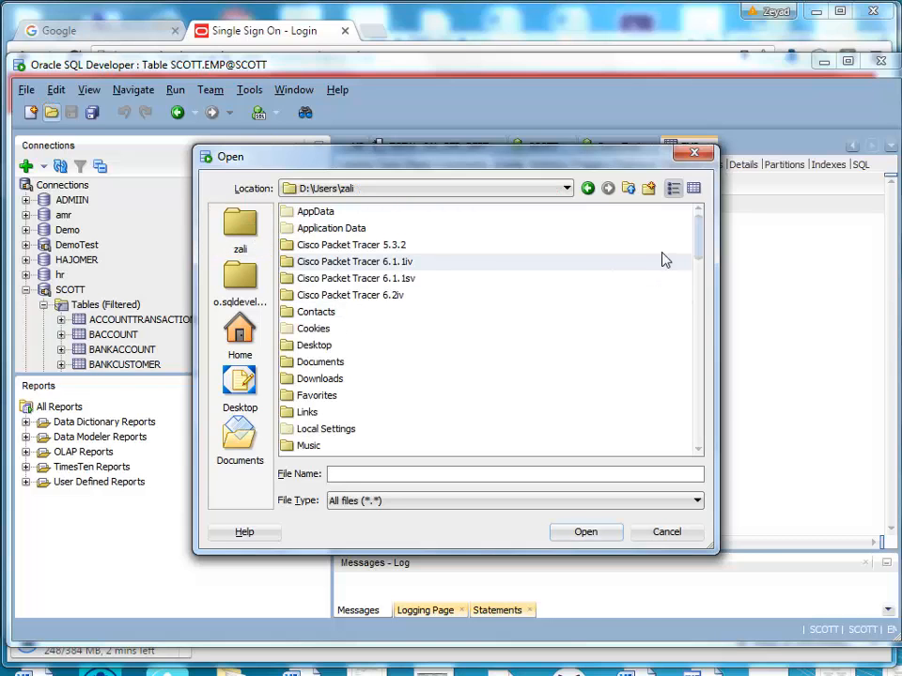
left_click_drag(695, 237, 704, 359)
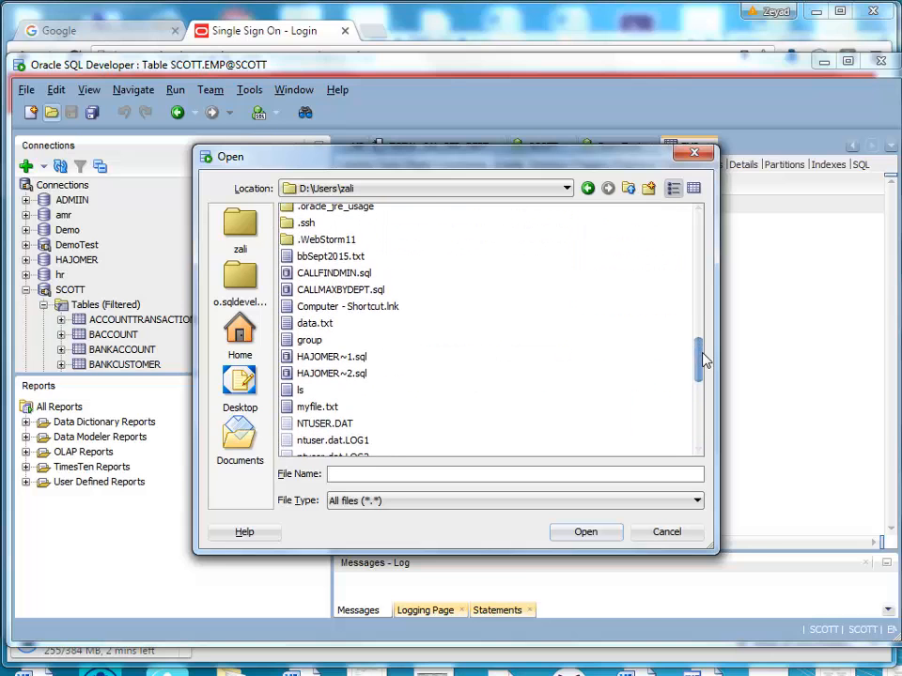
left_click(673, 531)
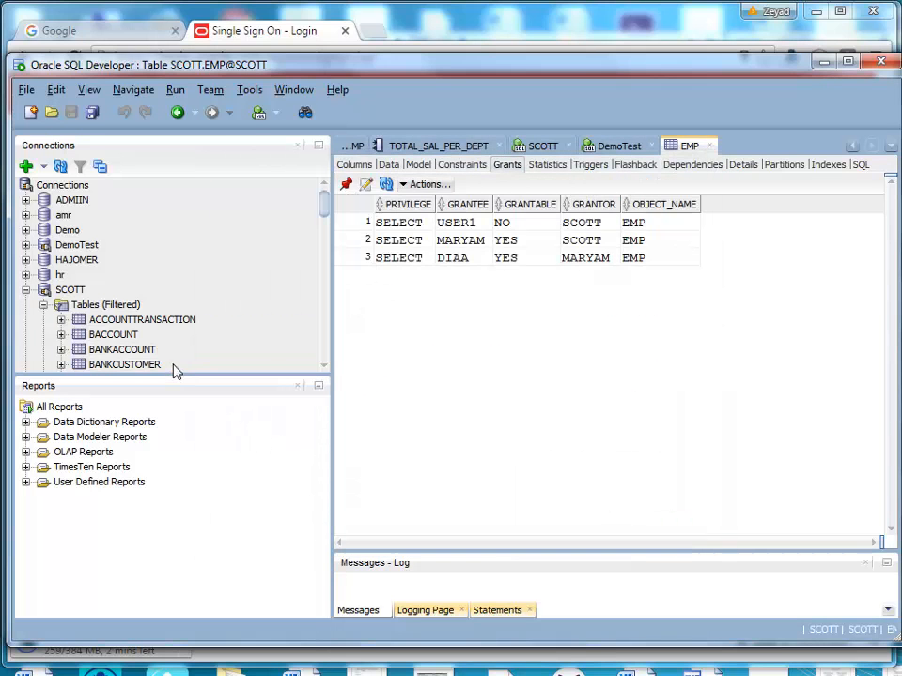